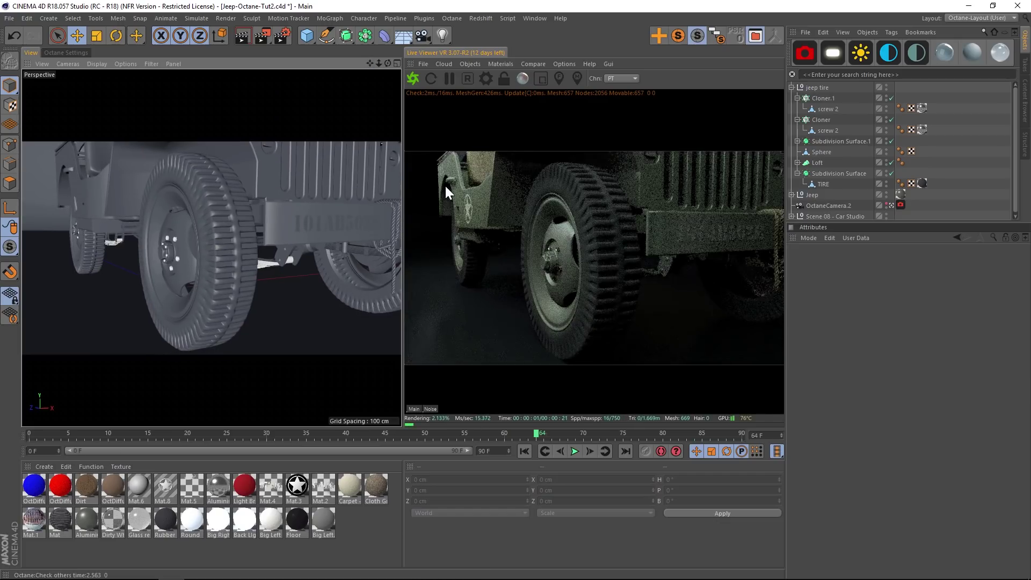
- Create an Octane Mix Material, open it for editing, and apply it to TIRE
{"action": "left_click", "coordinate": [501, 63]}
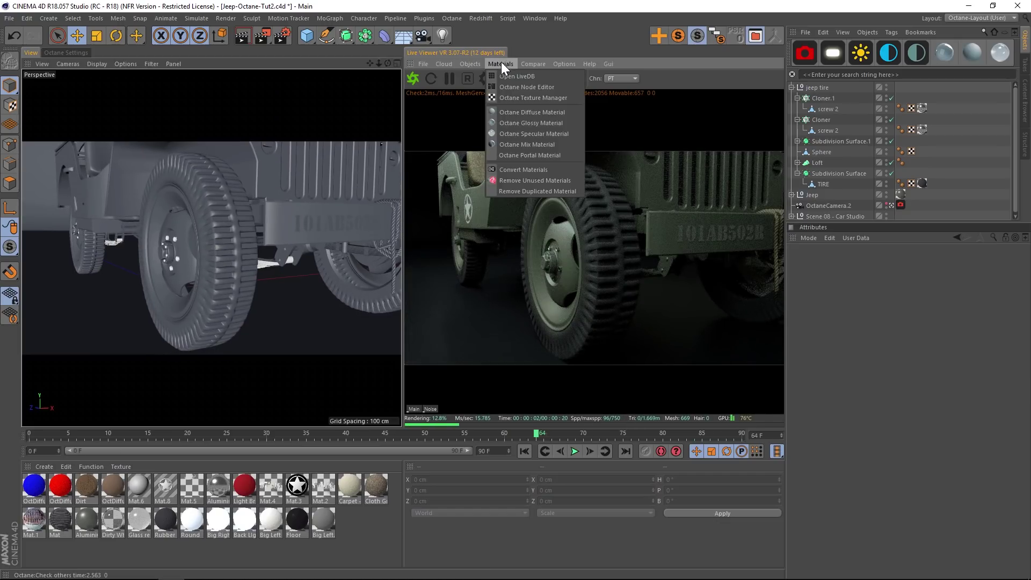
{"action": "left_click", "coordinate": [534, 144]}
{"action": "double_click", "coordinate": [34, 488]}
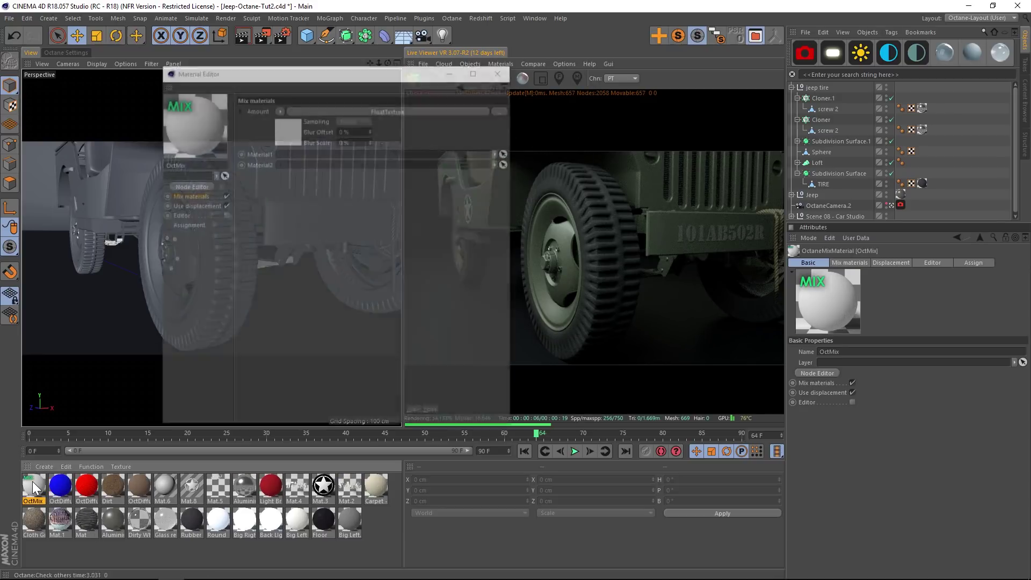
{"action": "left_click_drag", "start_coordinate": [317, 75], "coordinate": [260, 81]}
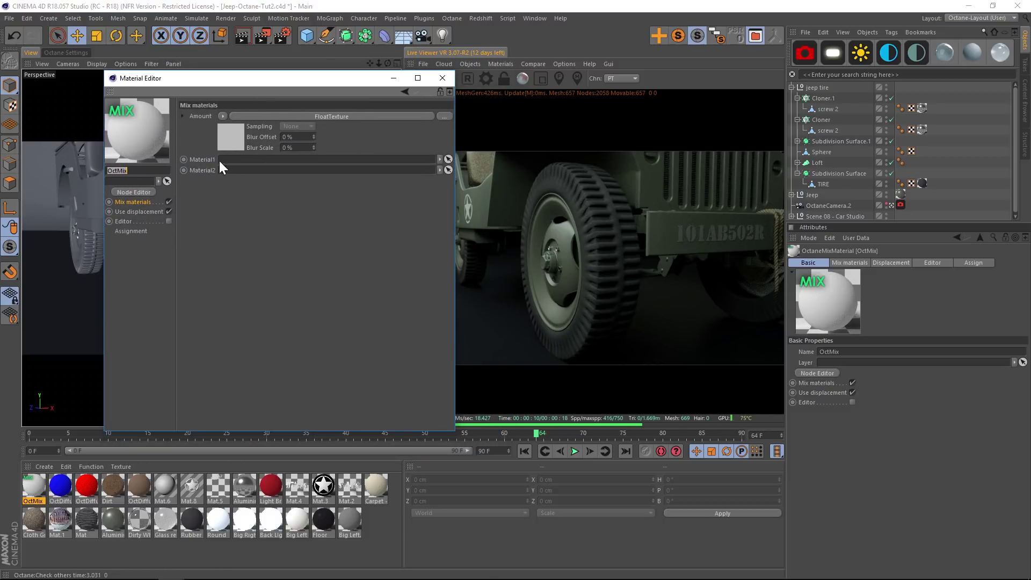
{"action": "left_click_drag", "start_coordinate": [202, 160], "coordinate": [200, 172]}
{"action": "left_click_drag", "start_coordinate": [34, 486], "coordinate": [820, 185]}
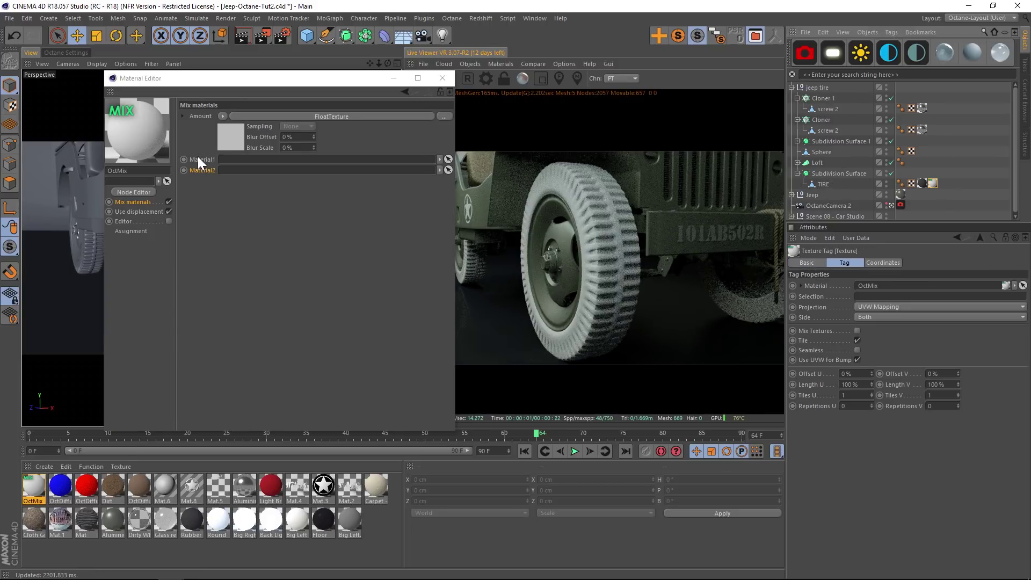
- Load the blue OctDiffuse into Material1 and the red OctDiffuse into Material2
{"action": "left_click_drag", "start_coordinate": [60, 486], "coordinate": [236, 163]}
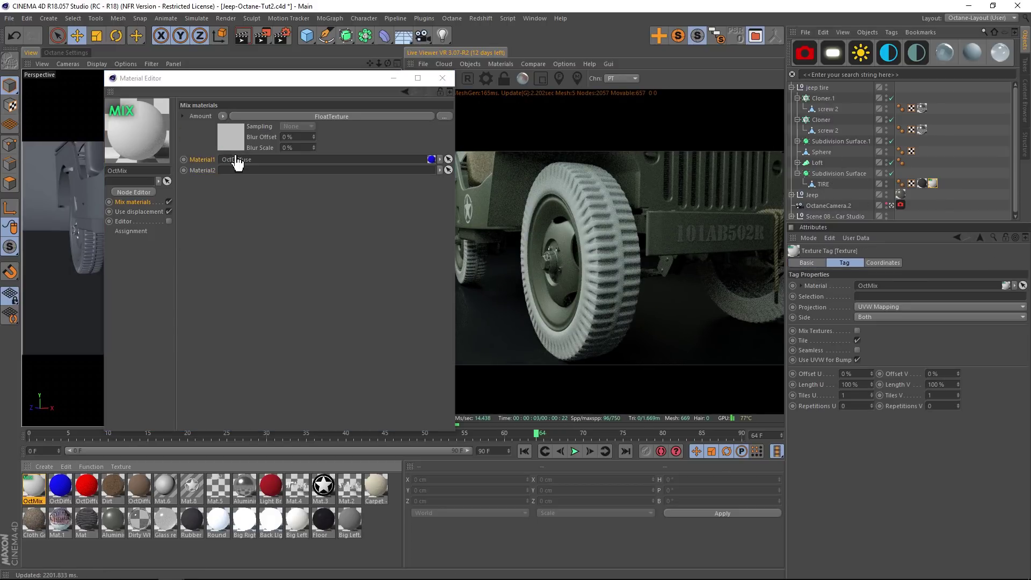
{"action": "left_click_drag", "start_coordinate": [86, 486], "coordinate": [248, 180]}
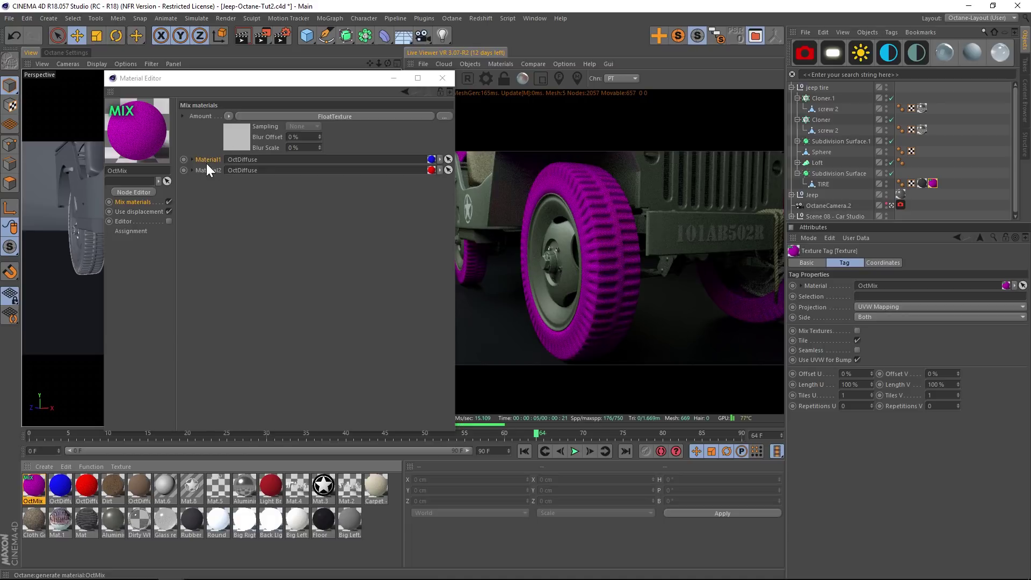
{"action": "left_click", "coordinate": [201, 116]}
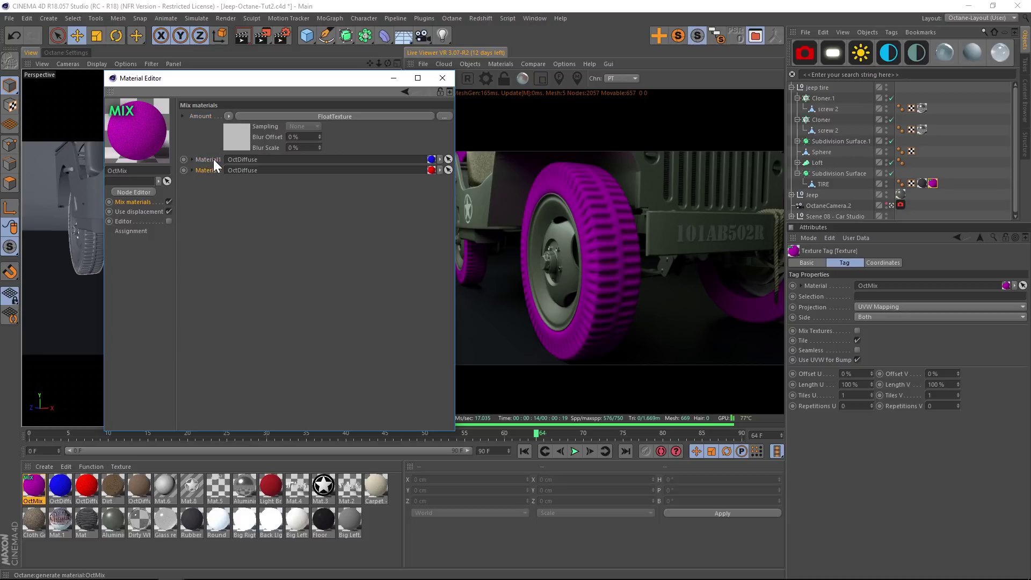
- Preview the mix amount at 0 and 1, then settle the float at 0.420513
{"action": "left_click", "coordinate": [235, 139]}
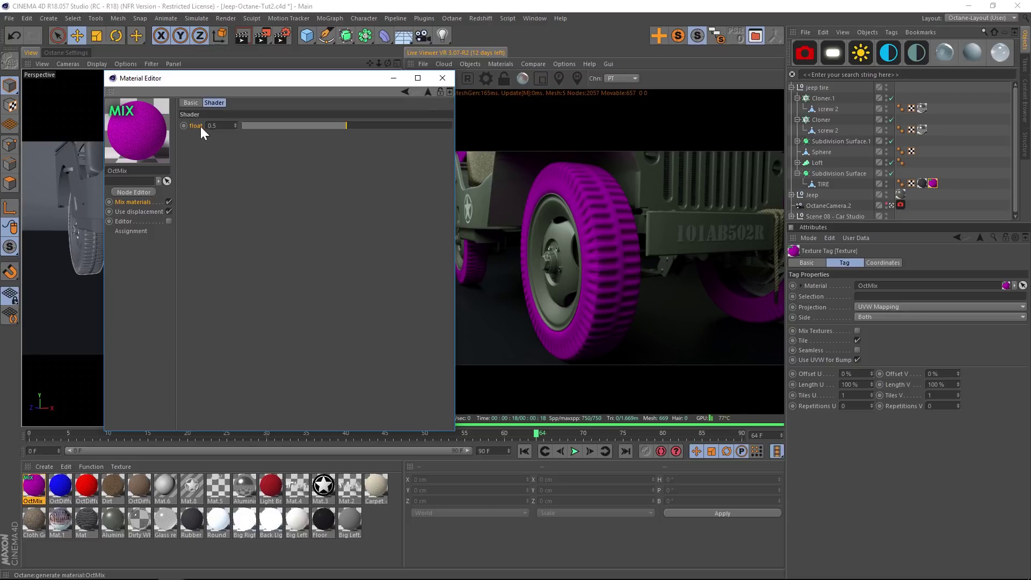
{"action": "left_click_drag", "start_coordinate": [347, 127], "coordinate": [233, 125]}
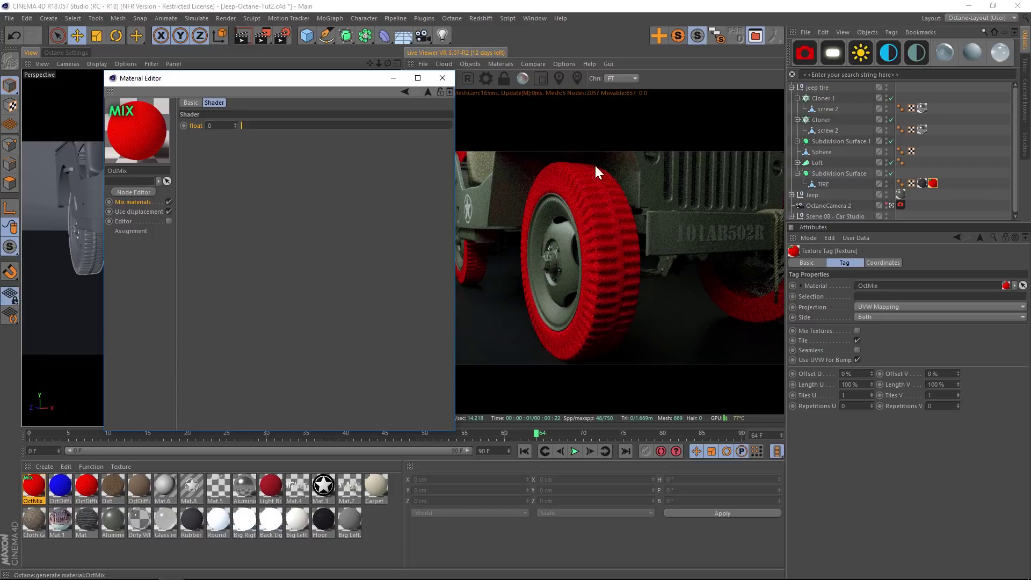
{"action": "left_click_drag", "start_coordinate": [253, 125], "coordinate": [433, 127]}
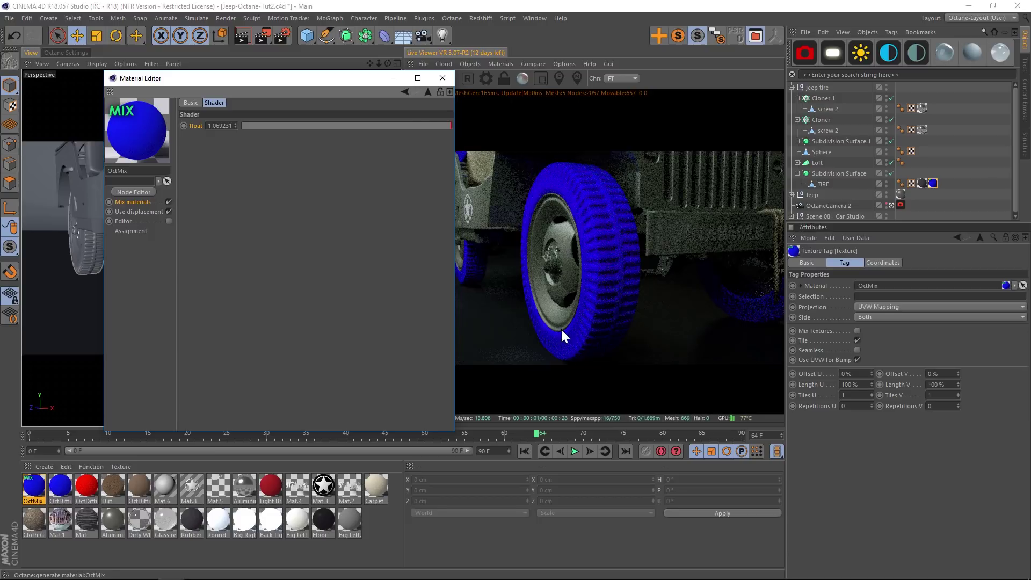
{"action": "left_click_drag", "start_coordinate": [408, 124], "coordinate": [330, 123]}
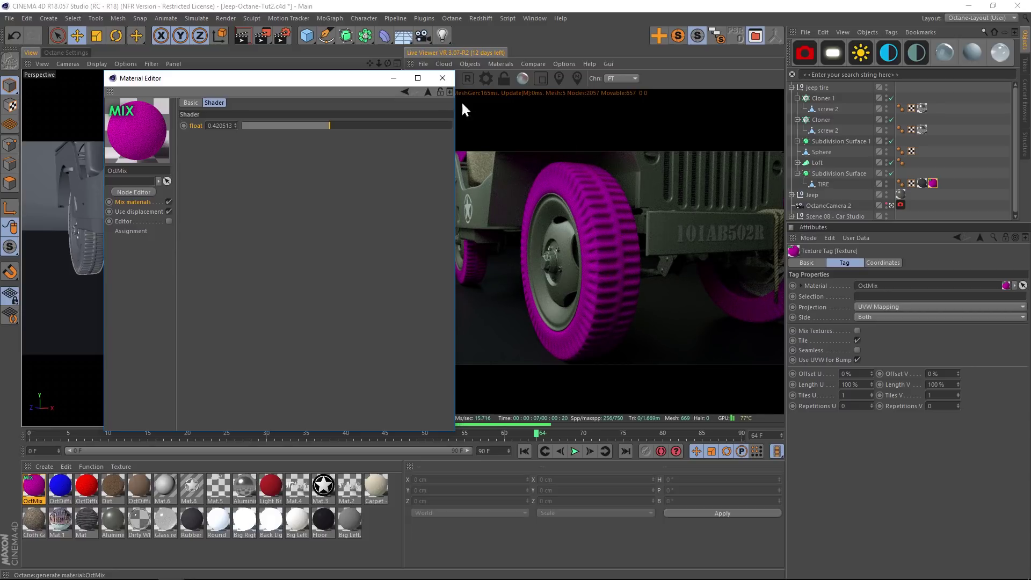
- Replace the mix amount's float with a C4doctane Dirt texture
{"action": "left_click", "coordinate": [405, 92]}
{"action": "left_click", "coordinate": [227, 115]}
{"action": "left_click", "coordinate": [237, 125]}
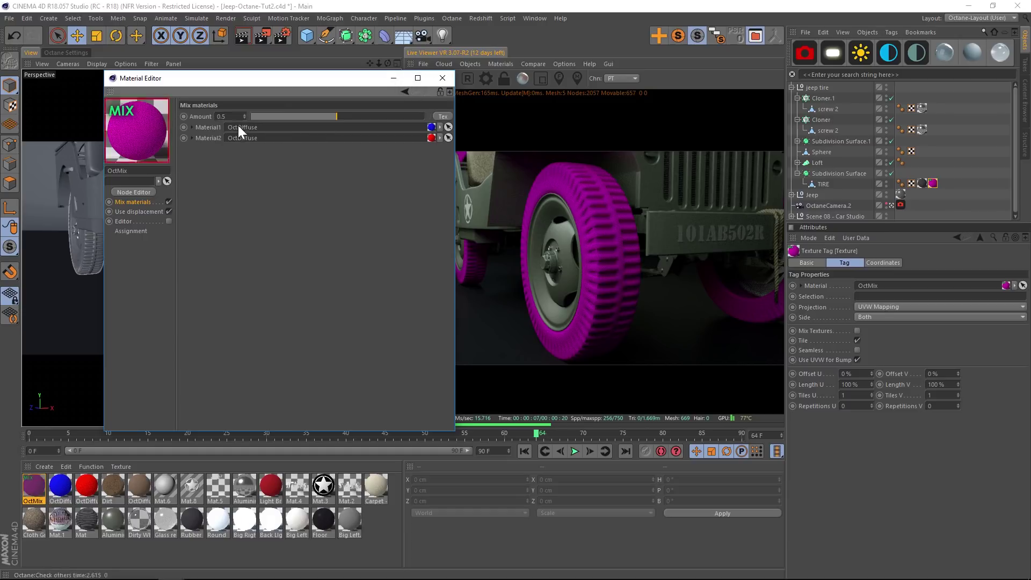
{"action": "left_click", "coordinate": [446, 115]}
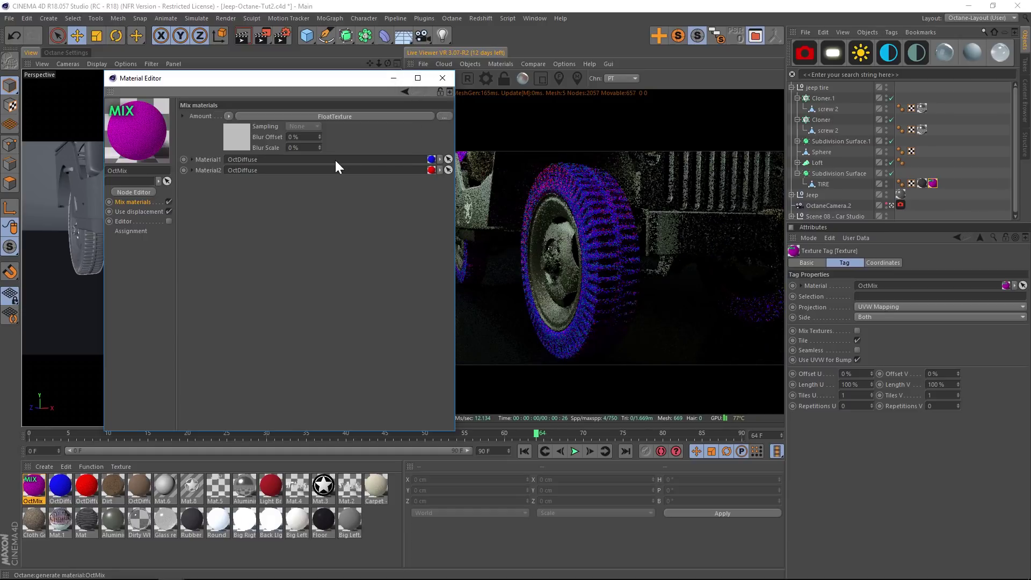
{"action": "left_click", "coordinate": [228, 116]}
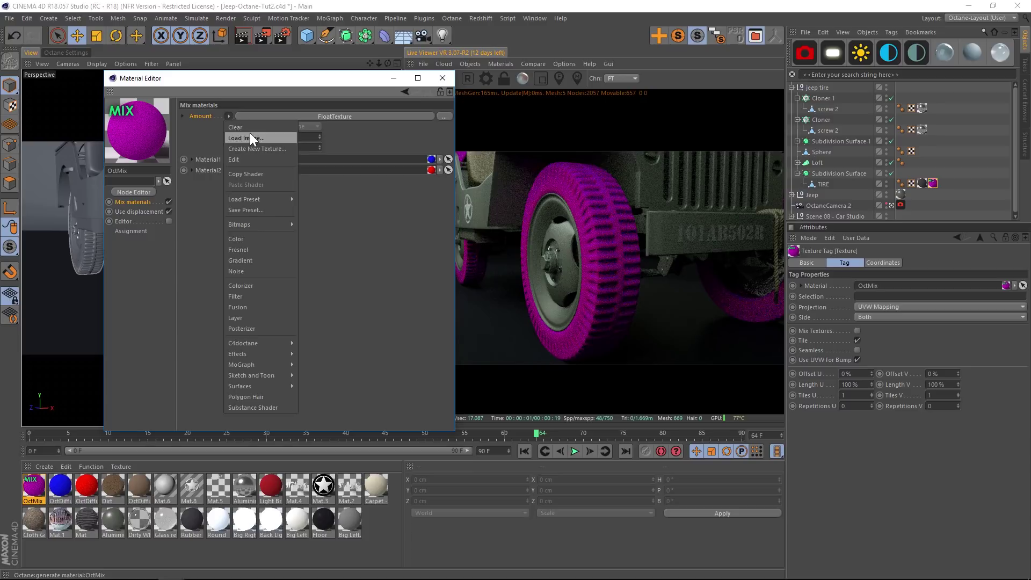
{"action": "mouse_move", "coordinate": [257, 343]}
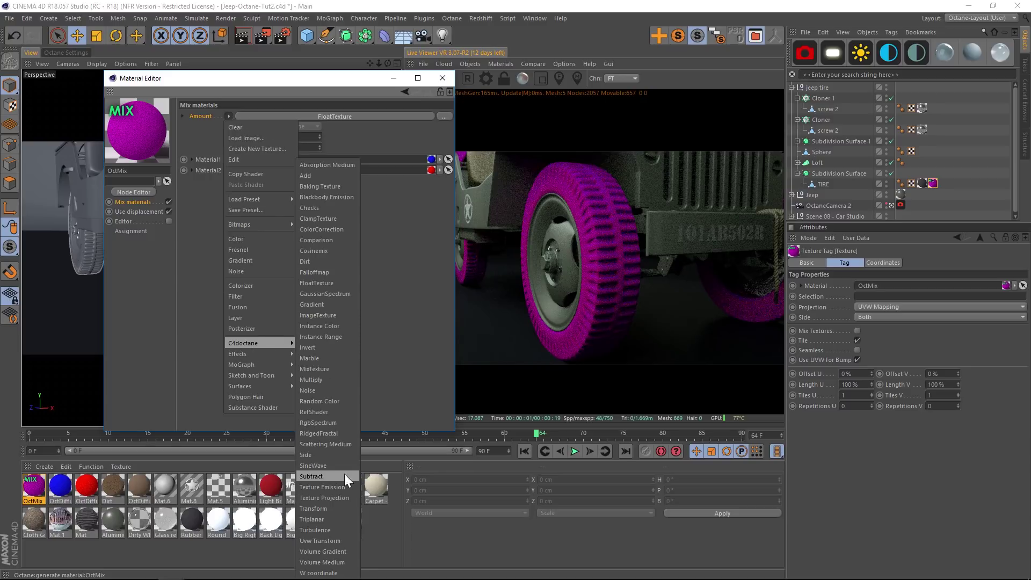
{"action": "left_click", "coordinate": [317, 262]}
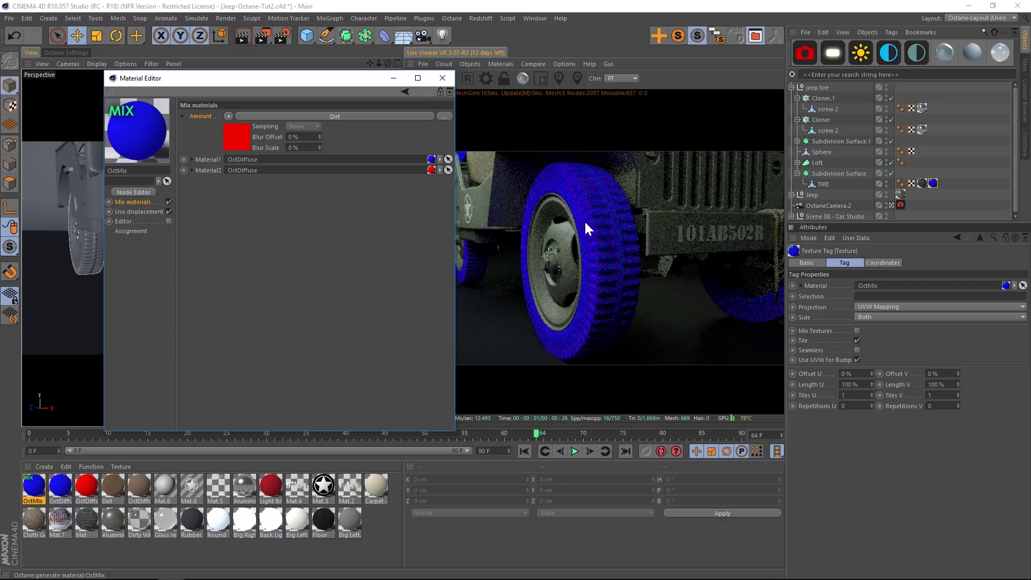
- Give the Dirt texture Radius 12.906 cm and Strength about 1.99
{"action": "left_click", "coordinate": [236, 135]}
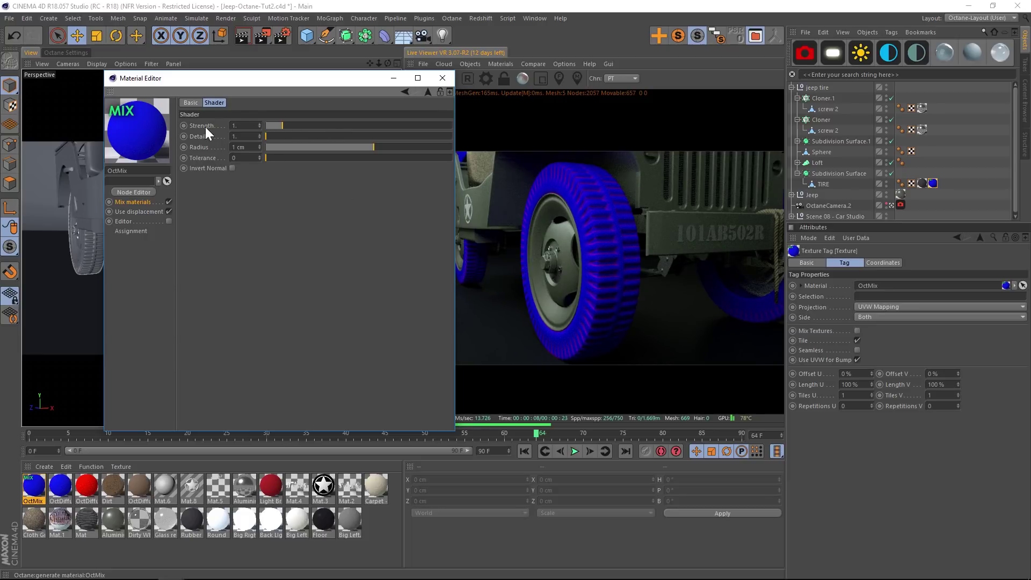
{"action": "left_click_drag", "start_coordinate": [395, 147], "coordinate": [404, 148]}
{"action": "left_click", "coordinate": [301, 126]}
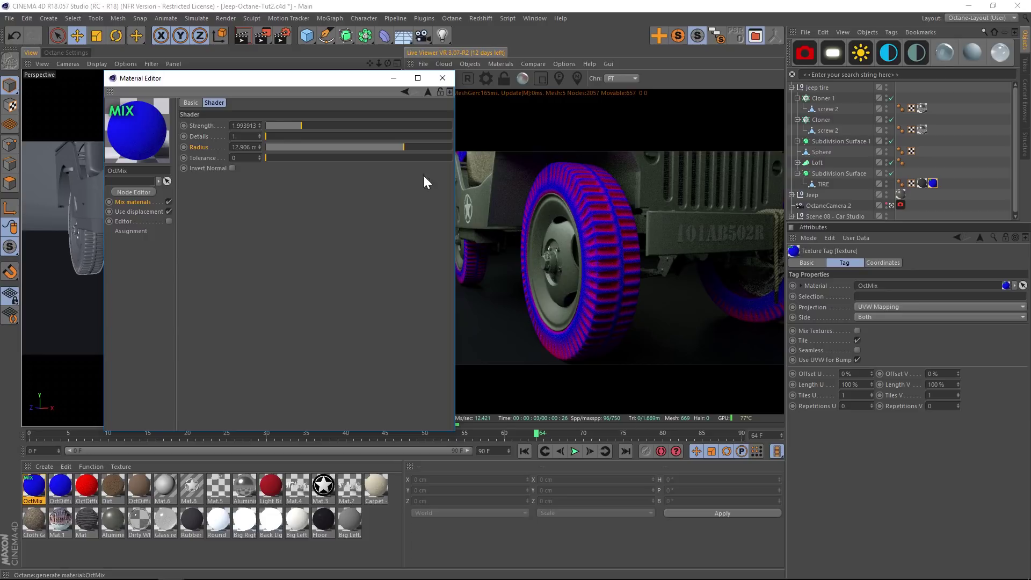
{"action": "left_click", "coordinate": [405, 91]}
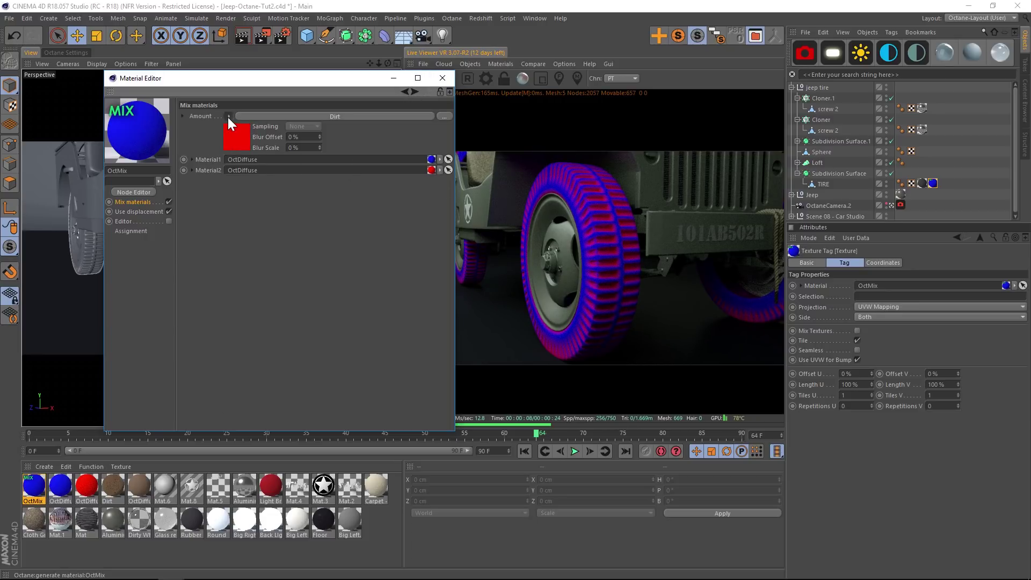
- Swap the mix amount's Dirt texture for a C4doctane Noise texture
{"action": "left_click", "coordinate": [229, 116]}
{"action": "mouse_move", "coordinate": [253, 344]}
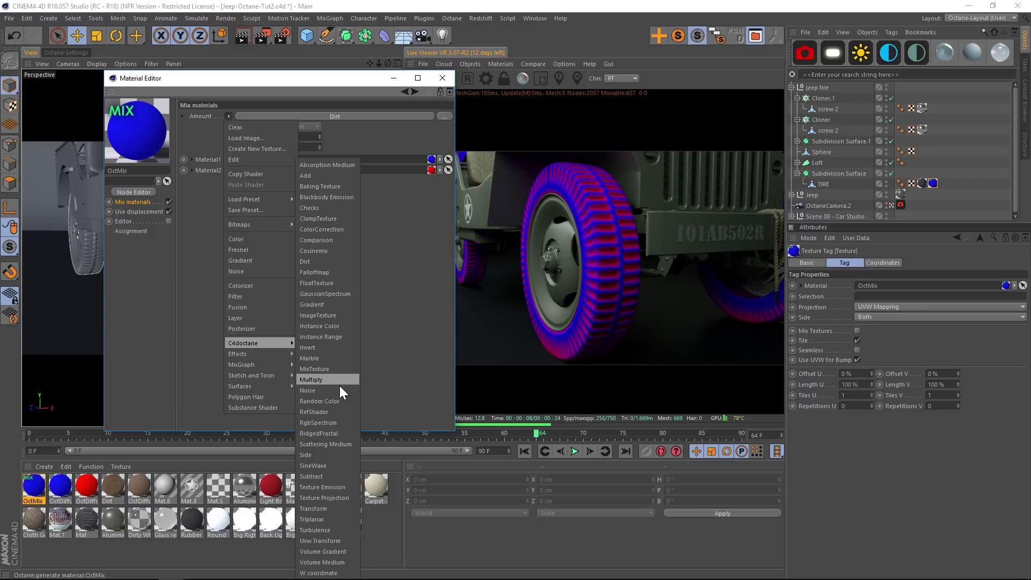
{"action": "left_click", "coordinate": [339, 390]}
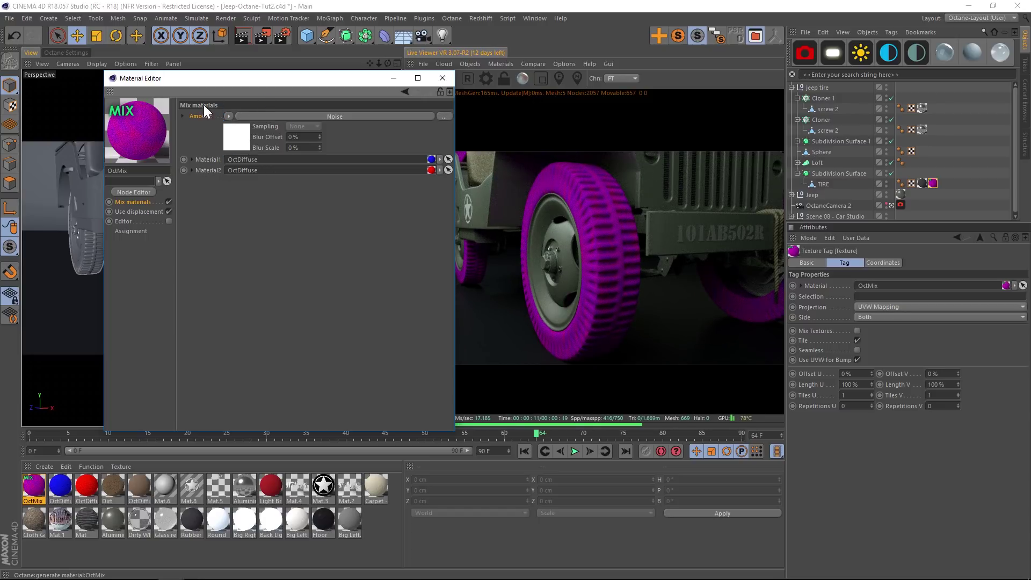
- Reopen the mix amount's shader list to browse other shaders
{"action": "left_click", "coordinate": [228, 116]}
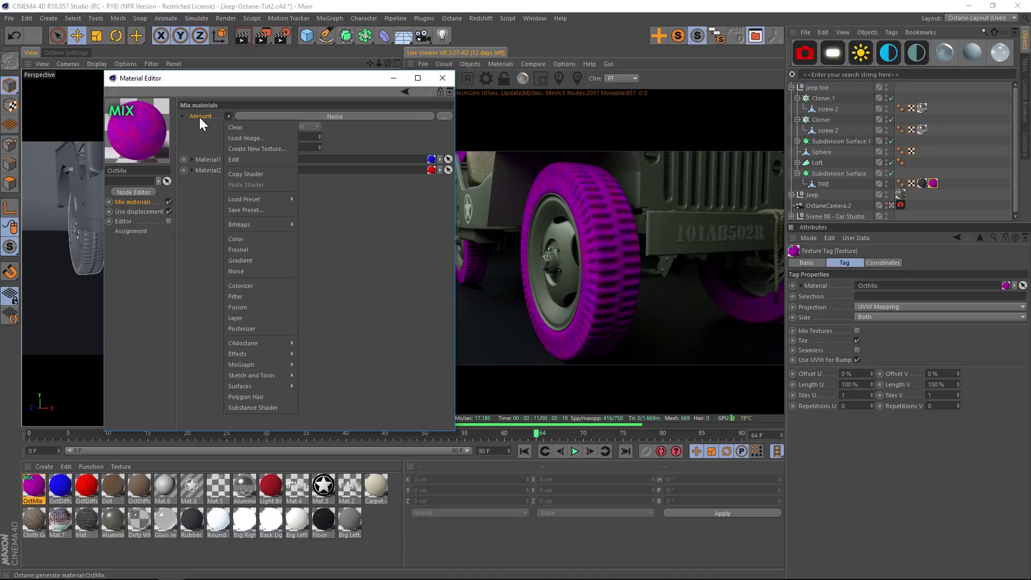
{"action": "left_click", "coordinate": [262, 148]}
{"action": "left_click", "coordinate": [228, 116]}
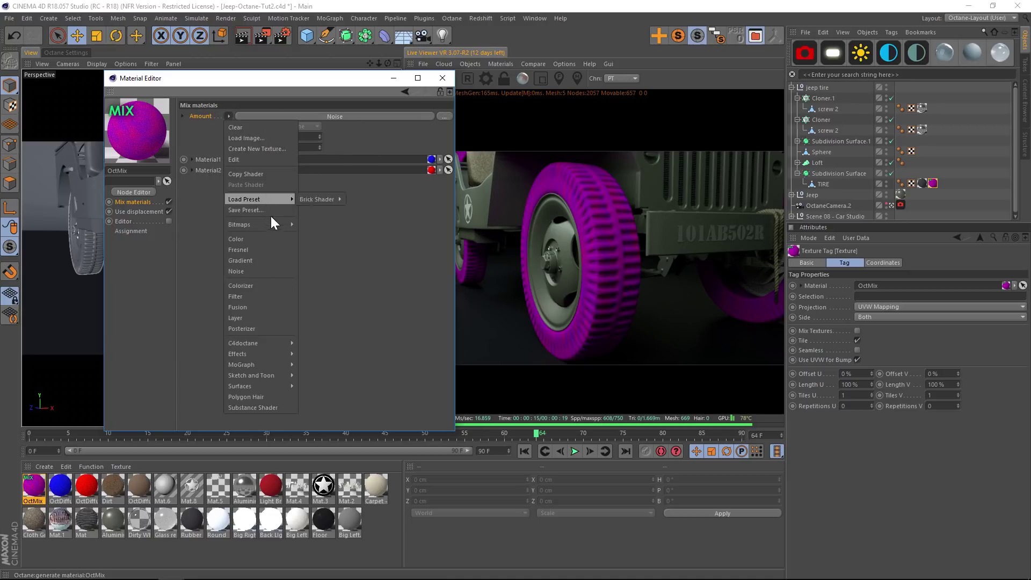
{"action": "mouse_move", "coordinate": [267, 352]}
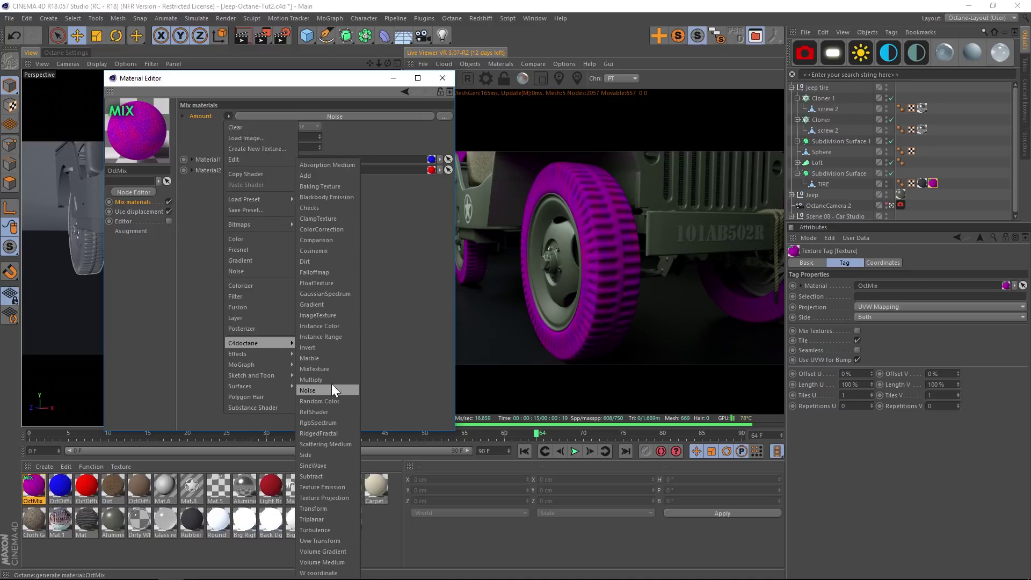
- Drive the mix amount with a MixTexture holding Noise as Texture1, and open its settings
{"action": "left_click", "coordinate": [323, 368]}
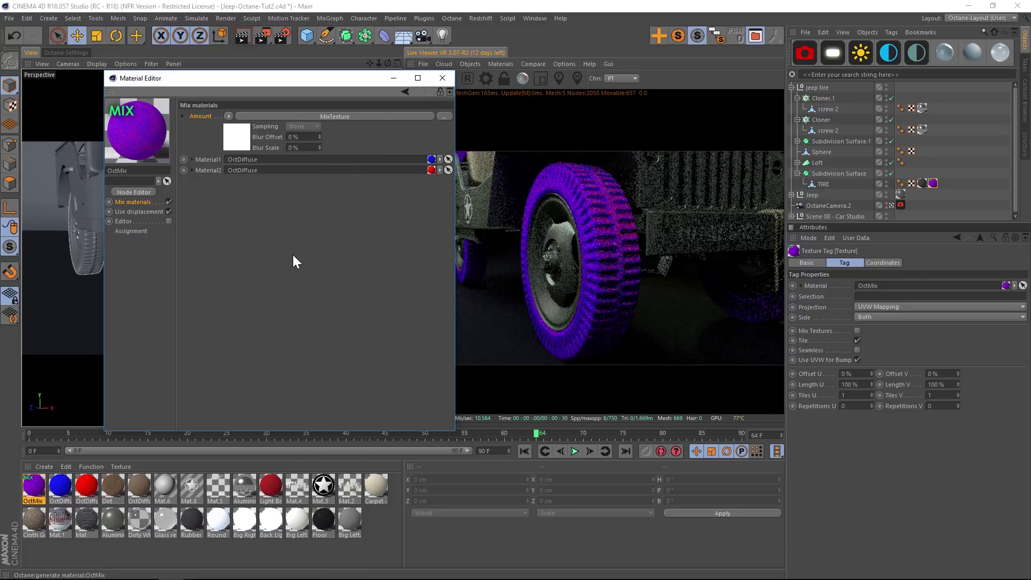
{"action": "left_click", "coordinate": [239, 137]}
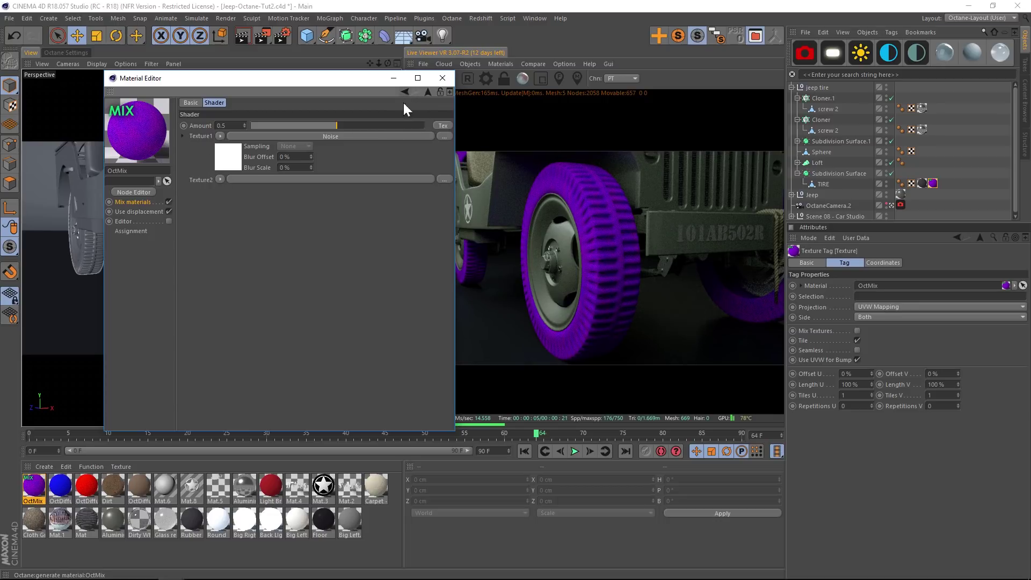
{"action": "left_click", "coordinate": [198, 136]}
{"action": "left_click", "coordinate": [220, 136]}
- Set the MixTexture's Texture1 to Dirt and Texture2 to Noise
{"action": "mouse_move", "coordinate": [263, 352]}
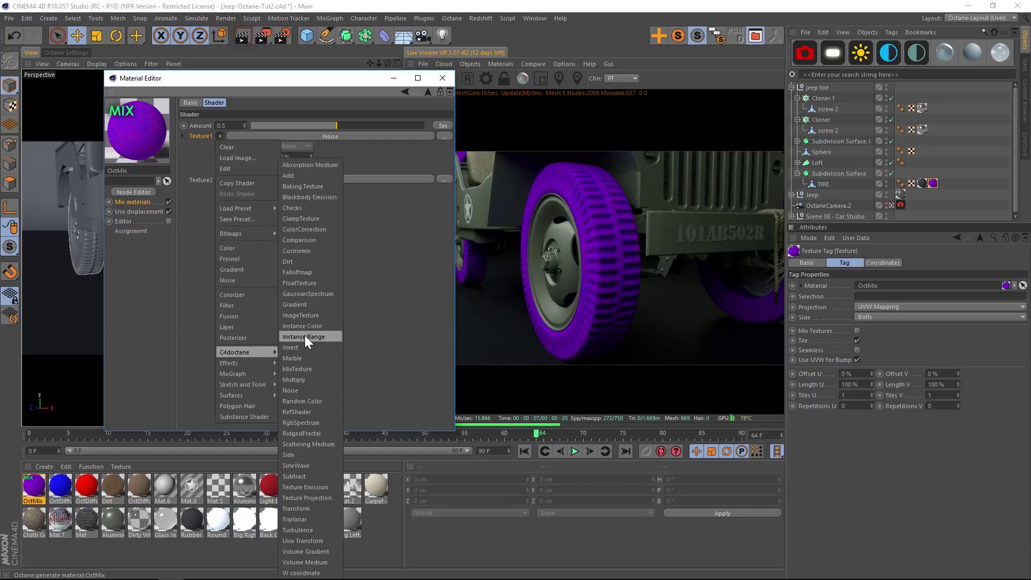
{"action": "left_click", "coordinate": [302, 261]}
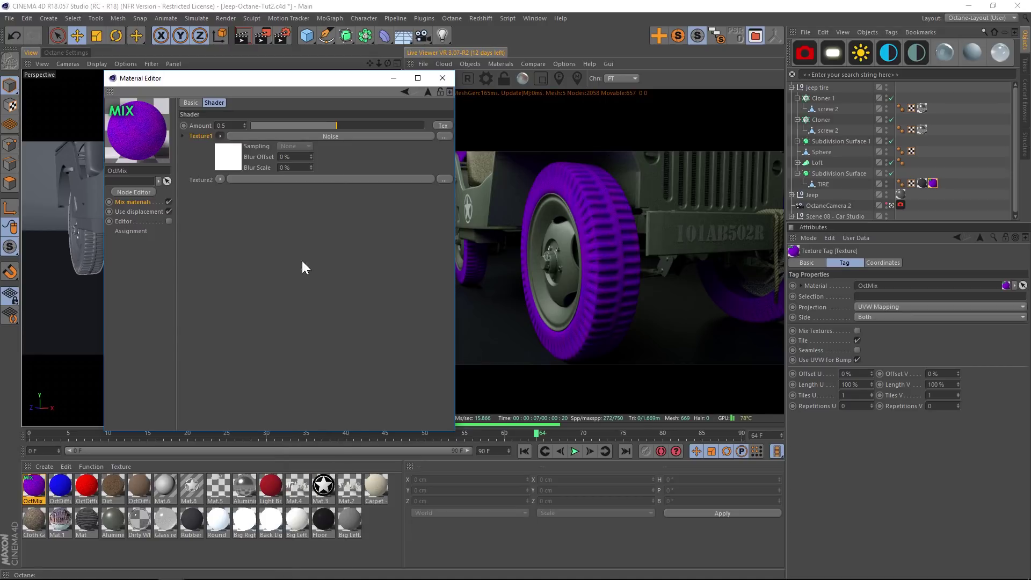
{"action": "left_click", "coordinate": [219, 179]}
{"action": "mouse_move", "coordinate": [246, 382]}
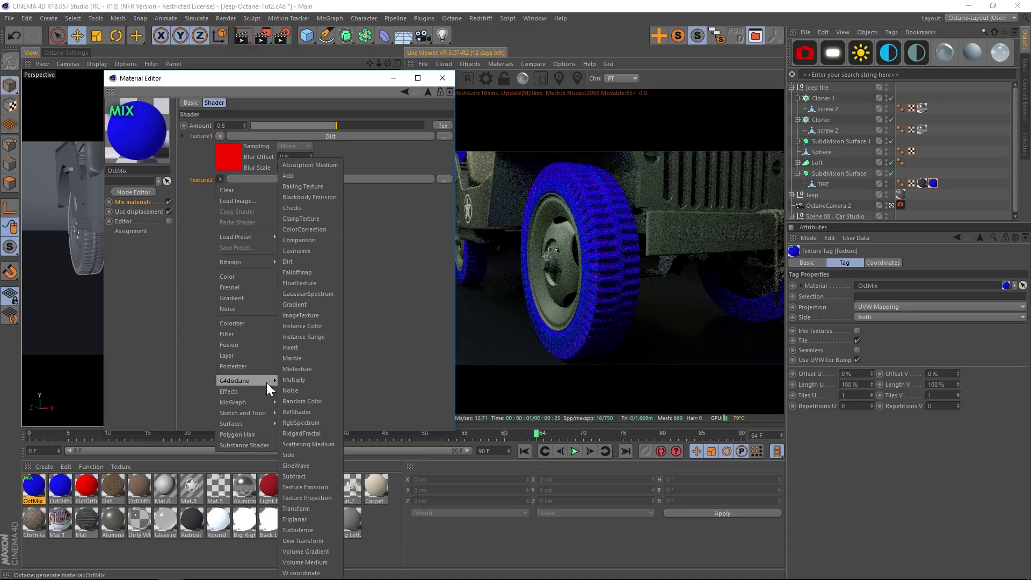
{"action": "left_click", "coordinate": [307, 390]}
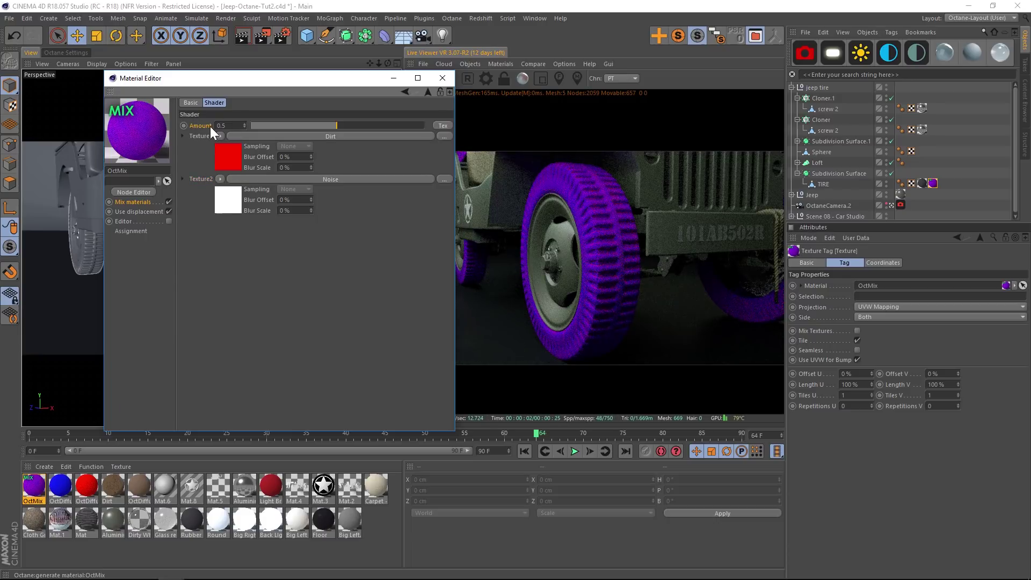
- With mix amount at 0, set Dirt radius 20.401 cm, strength 2.25, details 5, then amount 1
{"action": "mouse_move", "coordinate": [323, 124]}
{"action": "left_mouse_down"}
{"action": "mouse_move", "coordinate": [408, 132]}
{"action": "mouse_move", "coordinate": [239, 120]}
{"action": "left_mouse_up"}
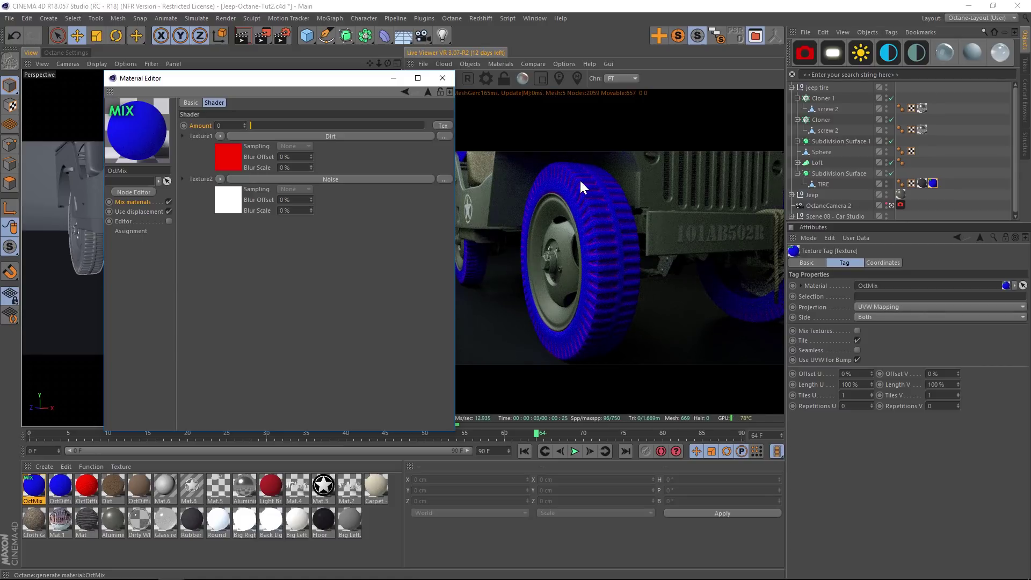
{"action": "left_click", "coordinate": [224, 156]}
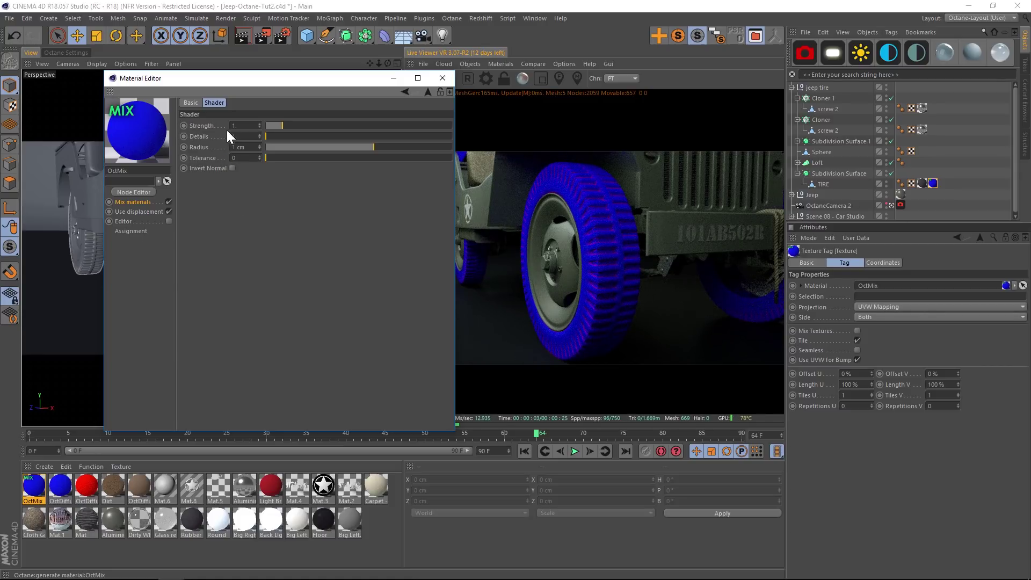
{"action": "left_click", "coordinate": [409, 147]}
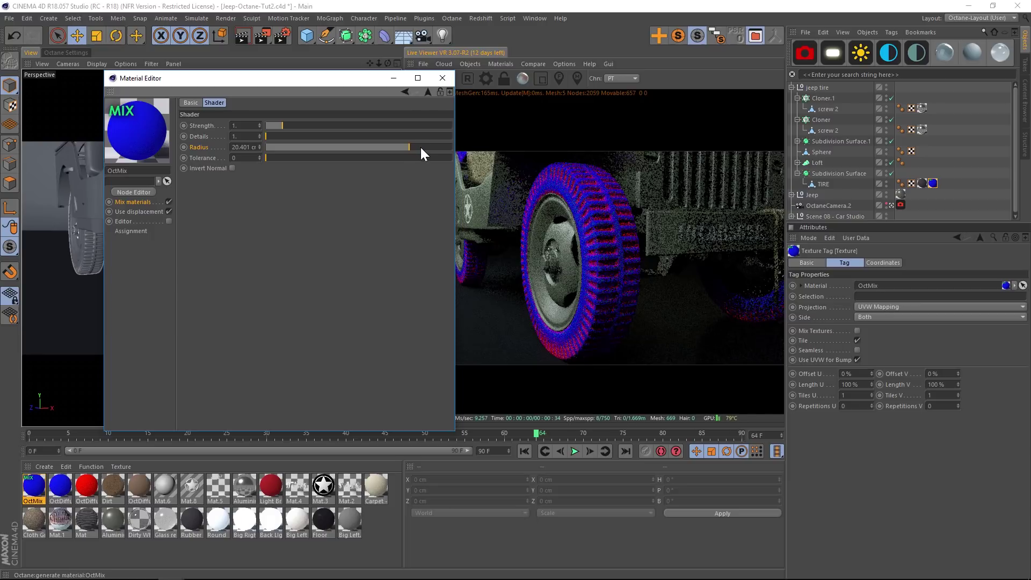
{"action": "left_click", "coordinate": [306, 126]}
{"action": "left_click", "coordinate": [273, 136]}
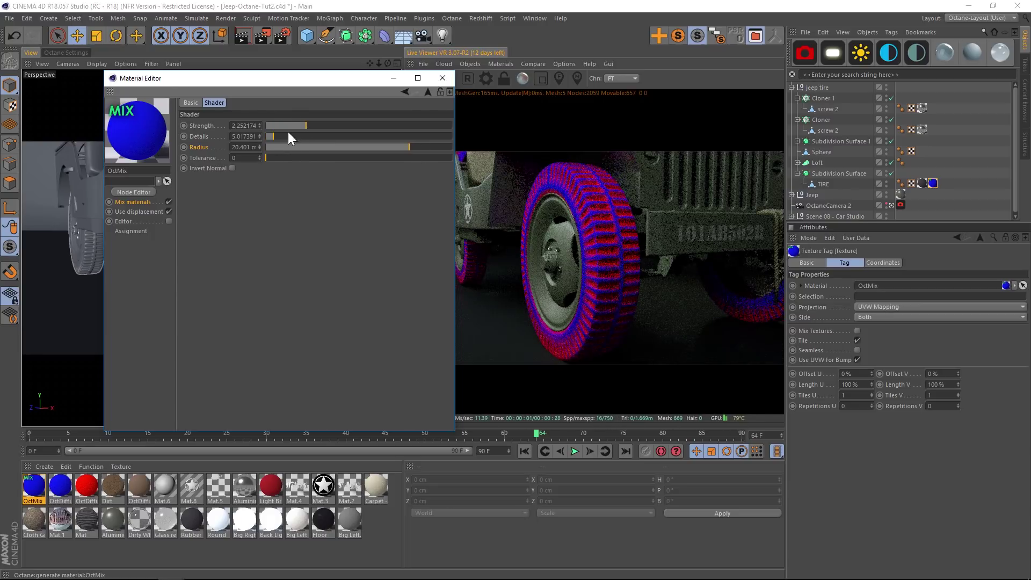
{"action": "left_click", "coordinate": [405, 92]}
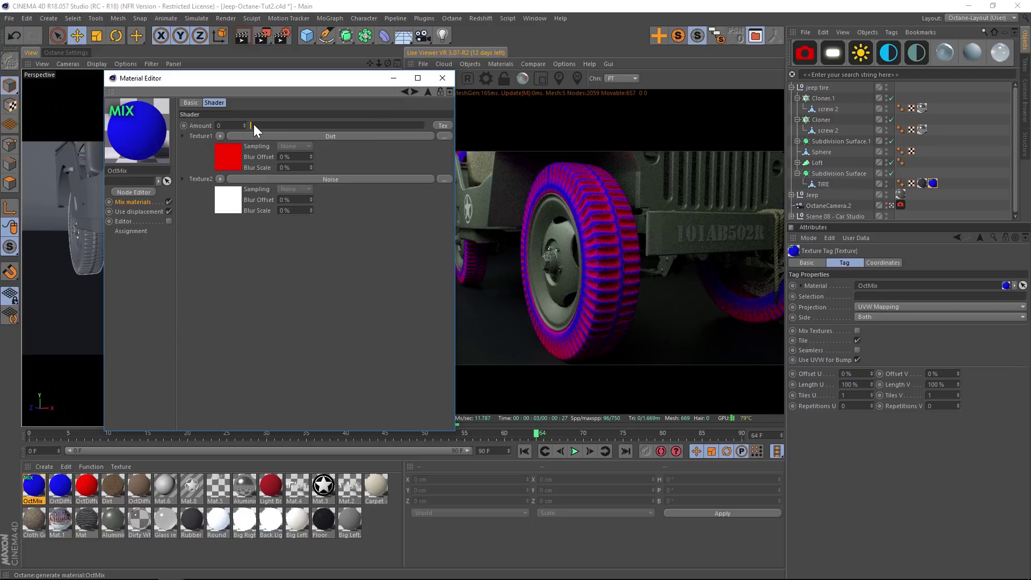
{"action": "left_click_drag", "start_coordinate": [253, 125], "coordinate": [435, 133]}
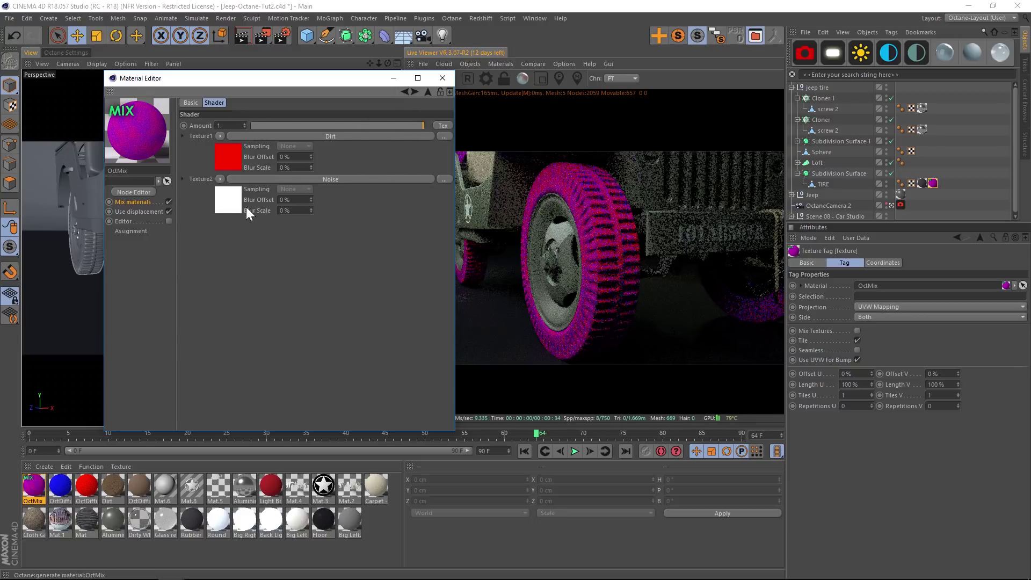
- Open the Noise texture and try Turbulence and Circular types, returning to Turbulence
{"action": "left_click", "coordinate": [229, 200]}
{"action": "left_click", "coordinate": [222, 126]}
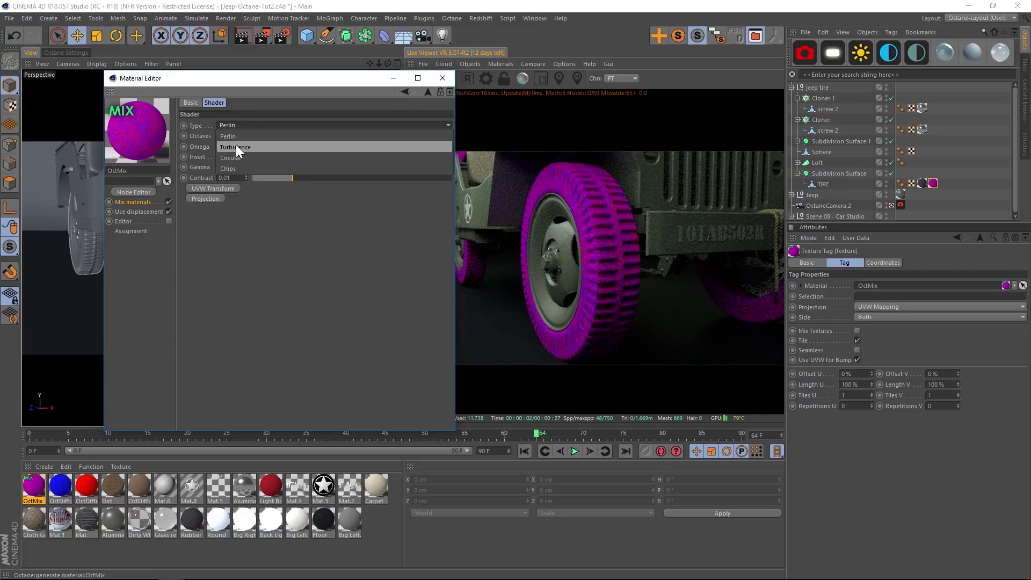
{"action": "left_click", "coordinate": [236, 146]}
{"action": "left_click", "coordinate": [238, 124]}
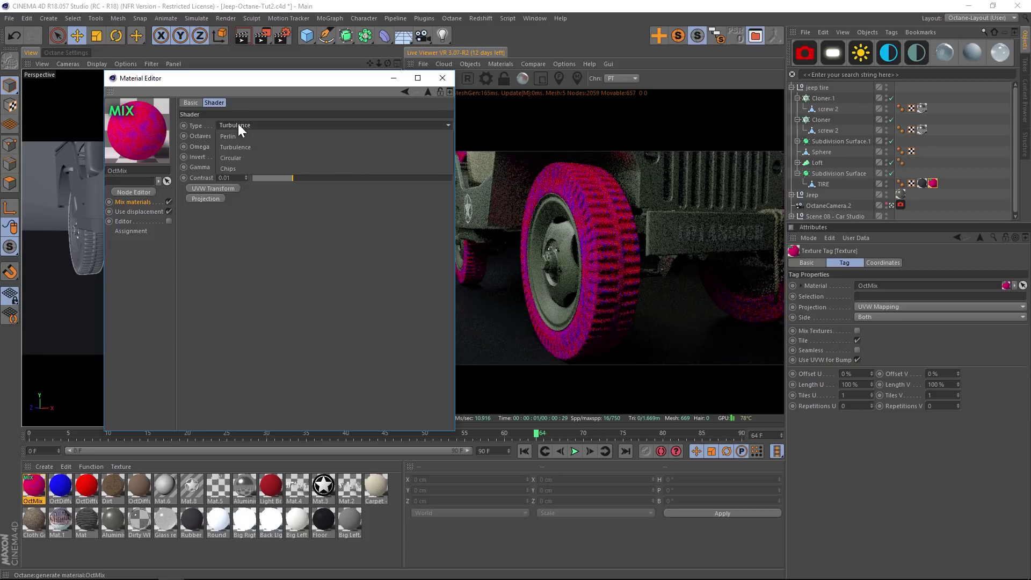
{"action": "left_click", "coordinate": [238, 159]}
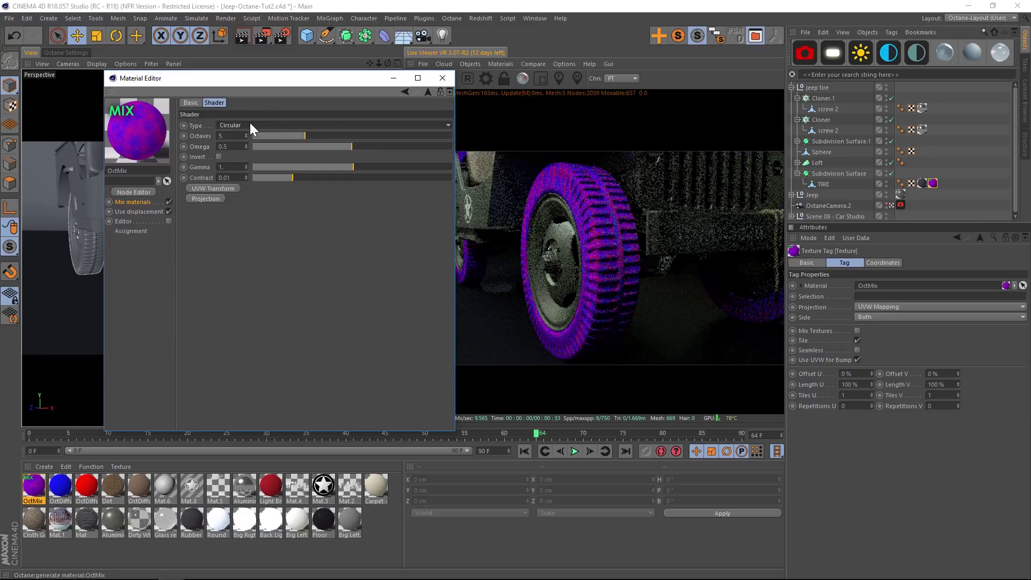
{"action": "left_click", "coordinate": [250, 123]}
{"action": "left_click", "coordinate": [250, 148]}
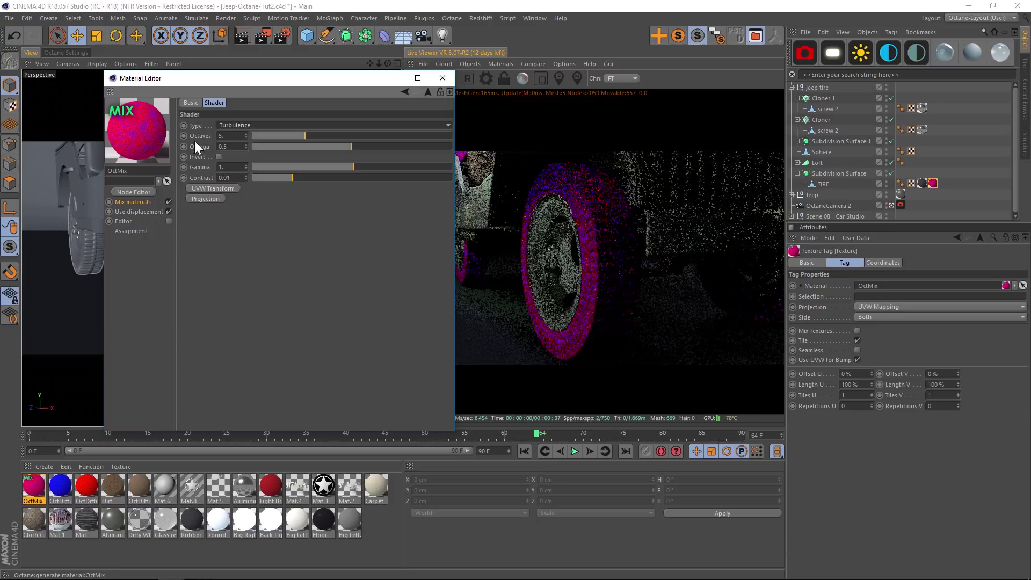
- Make the noise Perlin with 2 octaves, contrast about 23.1, gamma about 0.94, omega about 0.34
{"action": "left_click", "coordinate": [328, 135]}
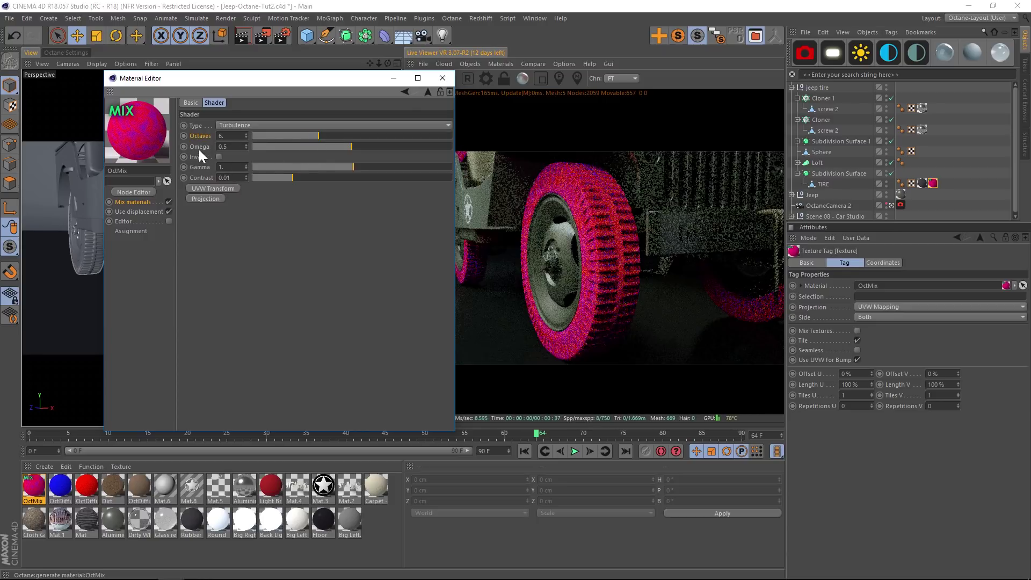
{"action": "left_click", "coordinate": [428, 178]}
{"action": "left_click_drag", "start_coordinate": [280, 167], "coordinate": [326, 163]}
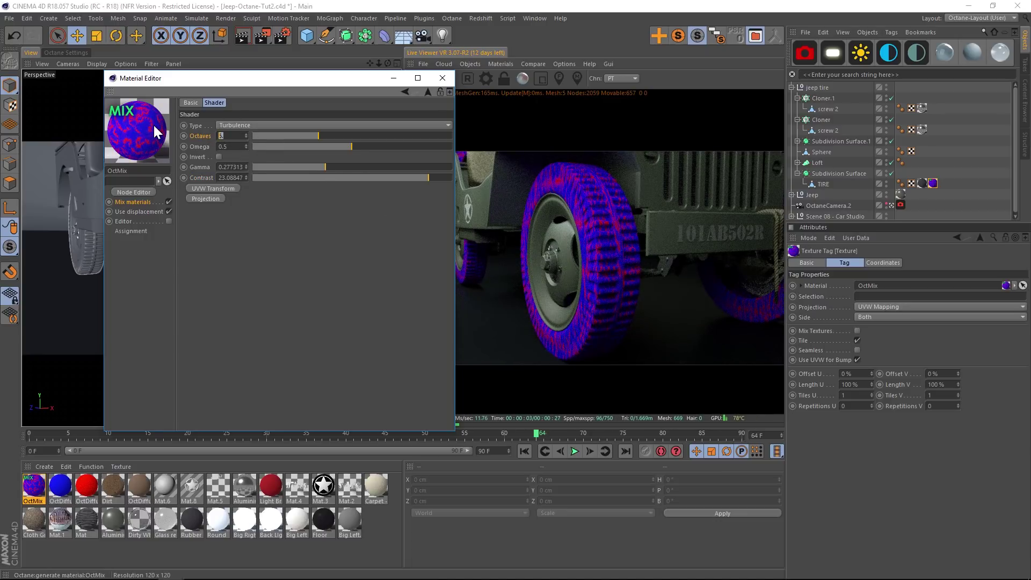
{"action": "left_click_drag", "start_coordinate": [246, 136], "coordinate": [246, 161]}
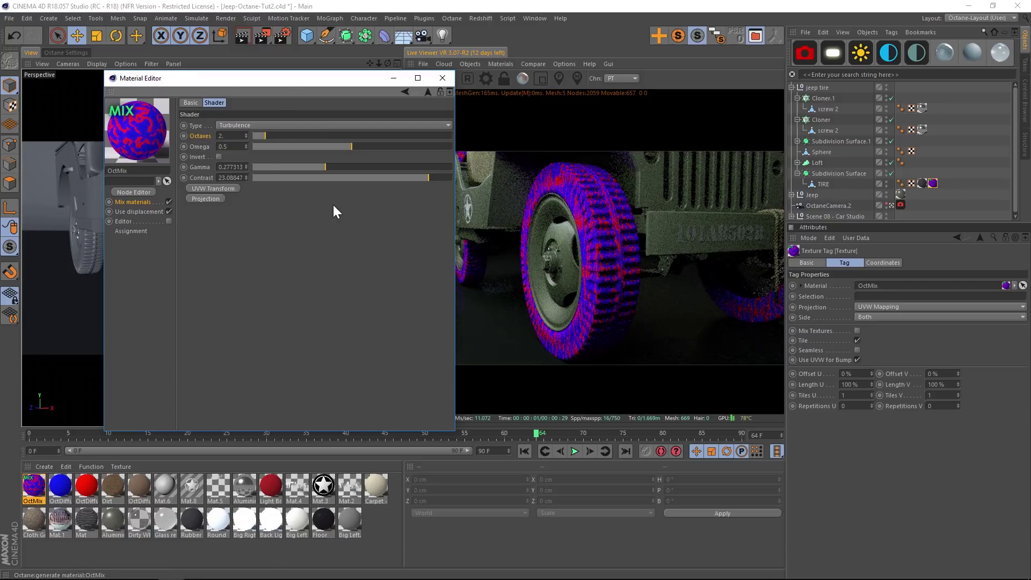
{"action": "left_click", "coordinate": [363, 166]}
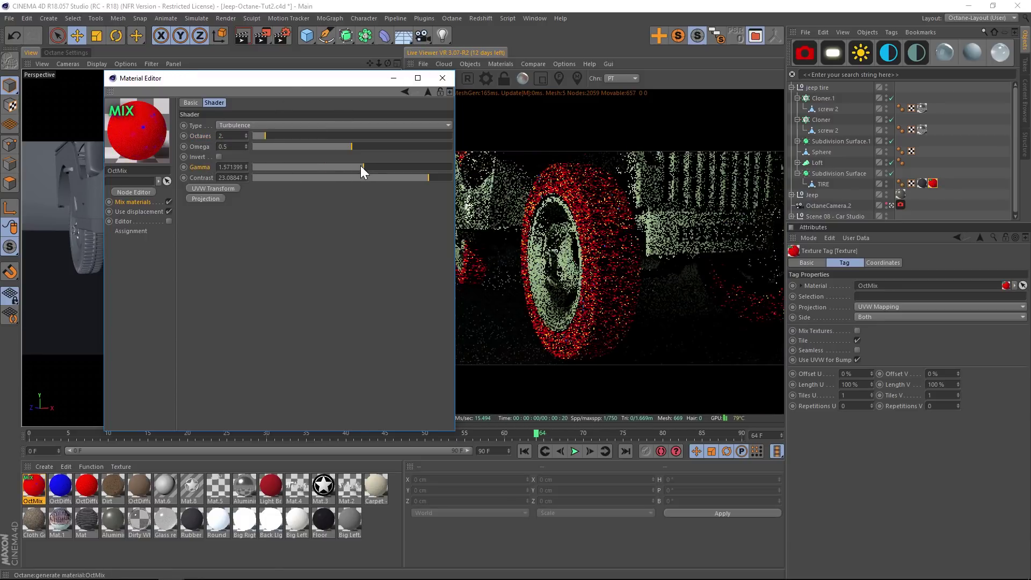
{"action": "left_click", "coordinate": [231, 125]}
{"action": "left_click", "coordinate": [228, 136]}
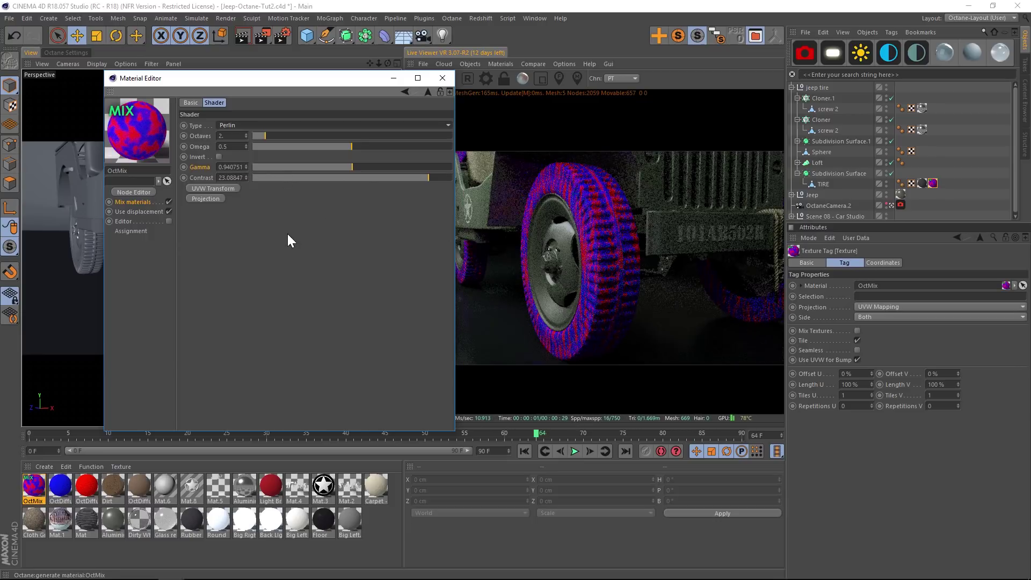
{"action": "left_click", "coordinate": [321, 146]}
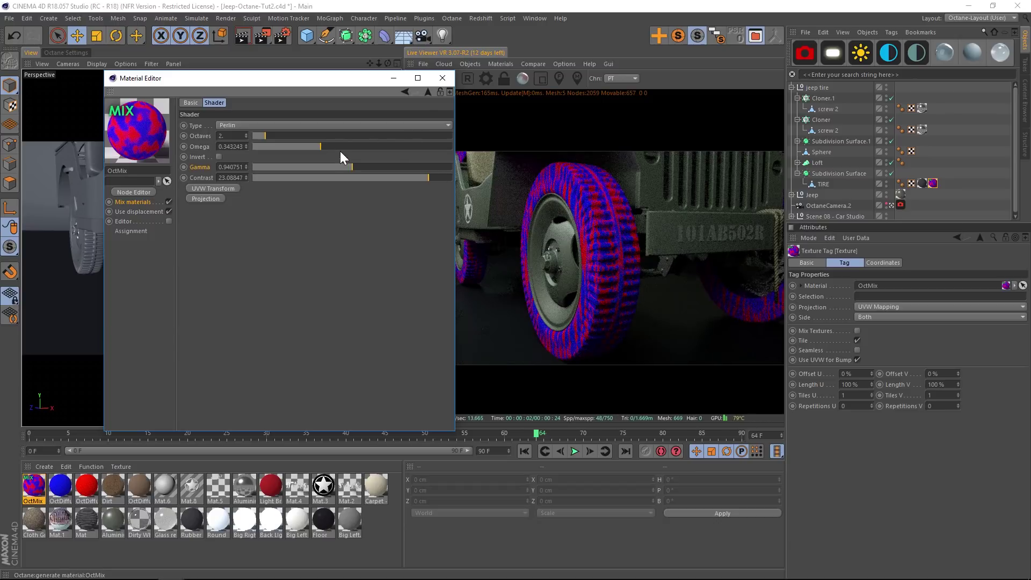
- Bring the MixTexture amount down from about 0.84 to 0.208723
{"action": "left_click", "coordinate": [406, 91]}
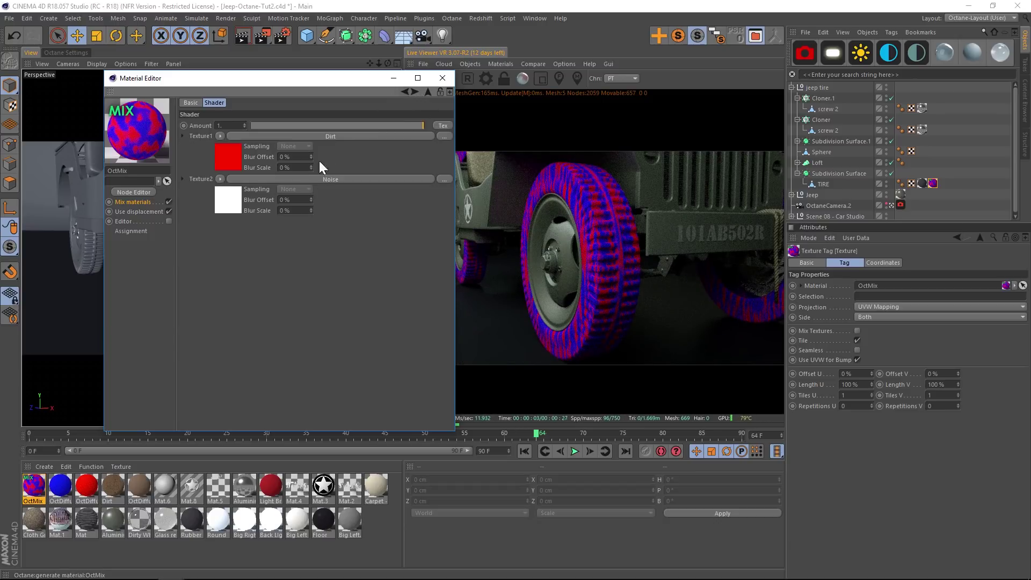
{"action": "left_click_drag", "start_coordinate": [421, 125], "coordinate": [331, 123]}
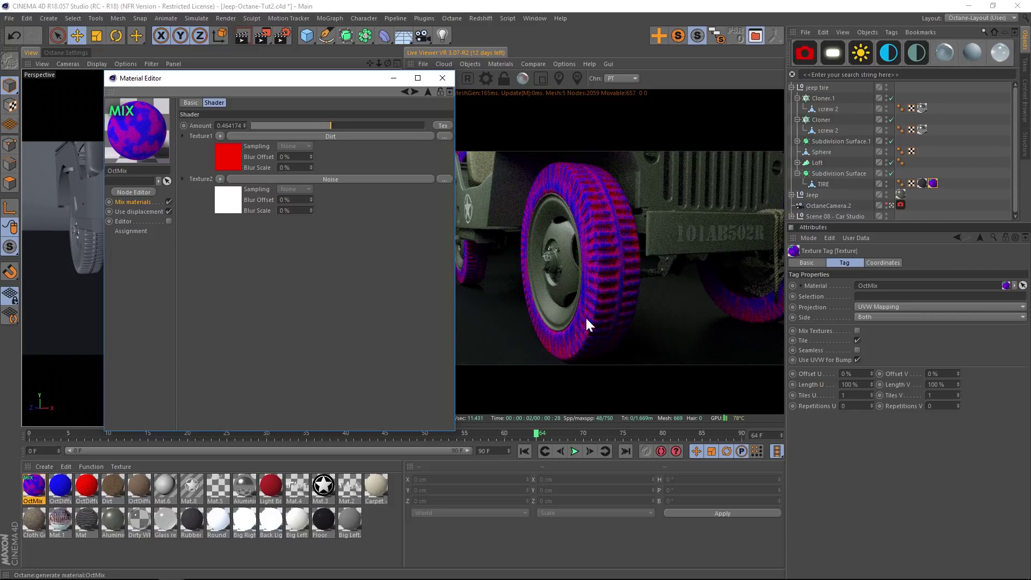
{"action": "left_click_drag", "start_coordinate": [326, 124], "coordinate": [287, 127]}
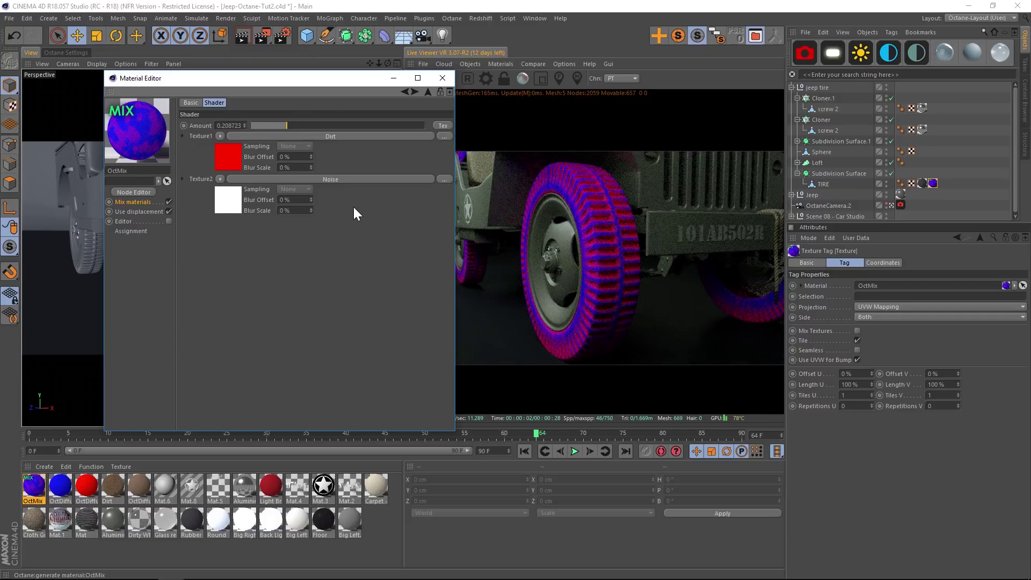
- Put Rubber Dull Procedural in the OctMix's Material1 slot and the Dirt material in Material2
{"action": "left_click", "coordinate": [406, 92]}
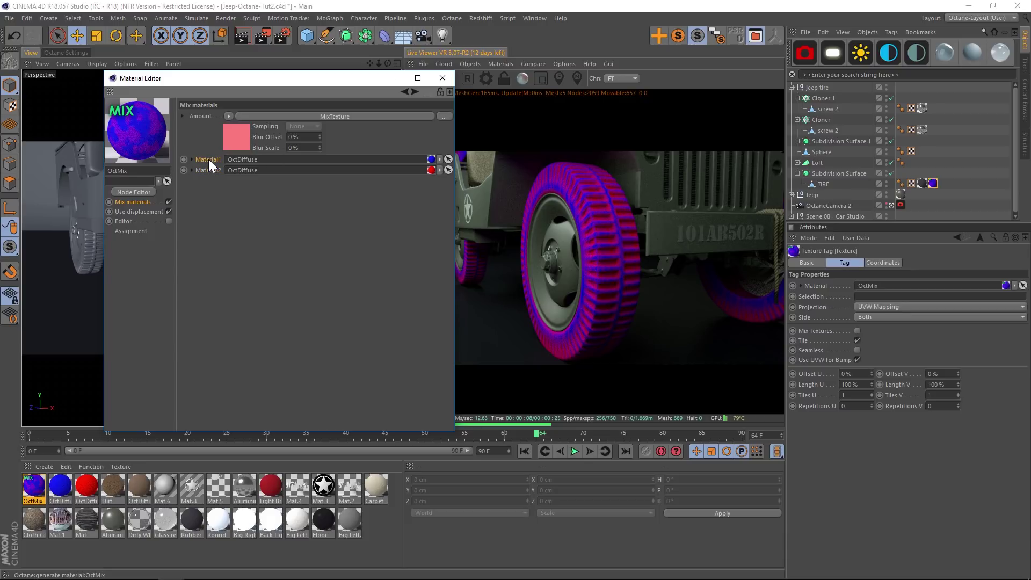
{"action": "left_click_drag", "start_coordinate": [189, 522], "coordinate": [236, 160]}
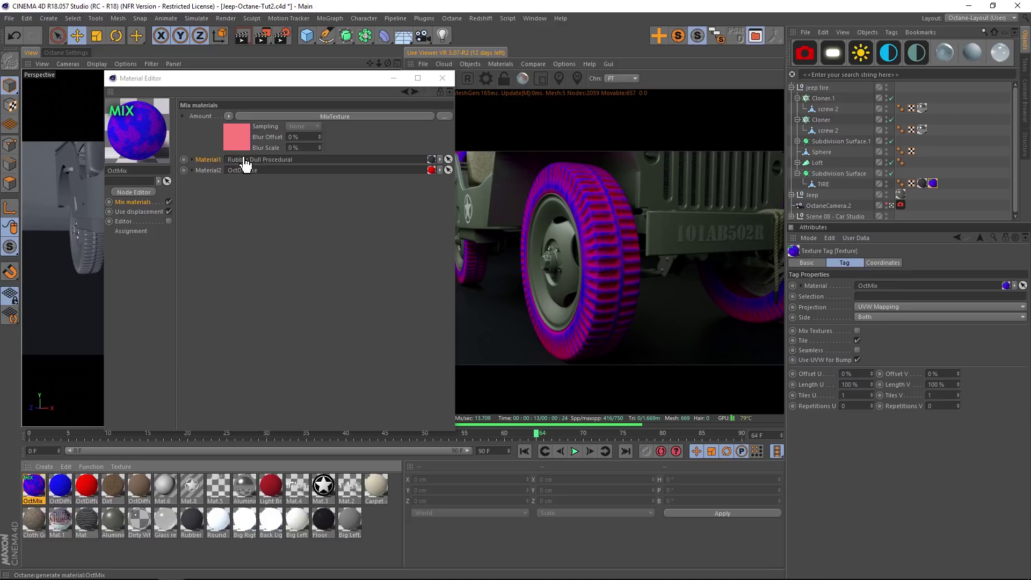
{"action": "left_click", "coordinate": [208, 171]}
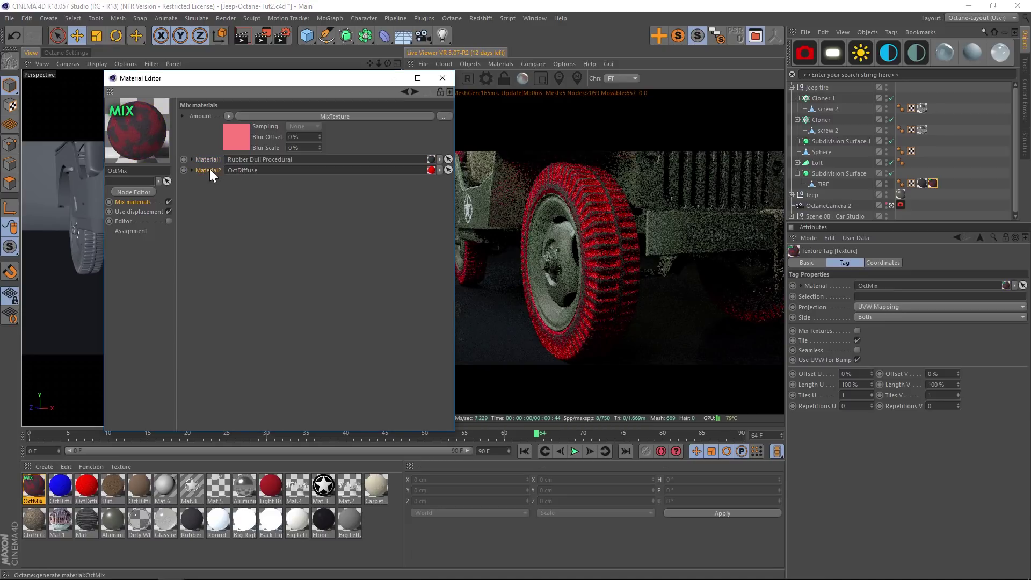
{"action": "left_click_drag", "start_coordinate": [127, 485], "coordinate": [272, 171]}
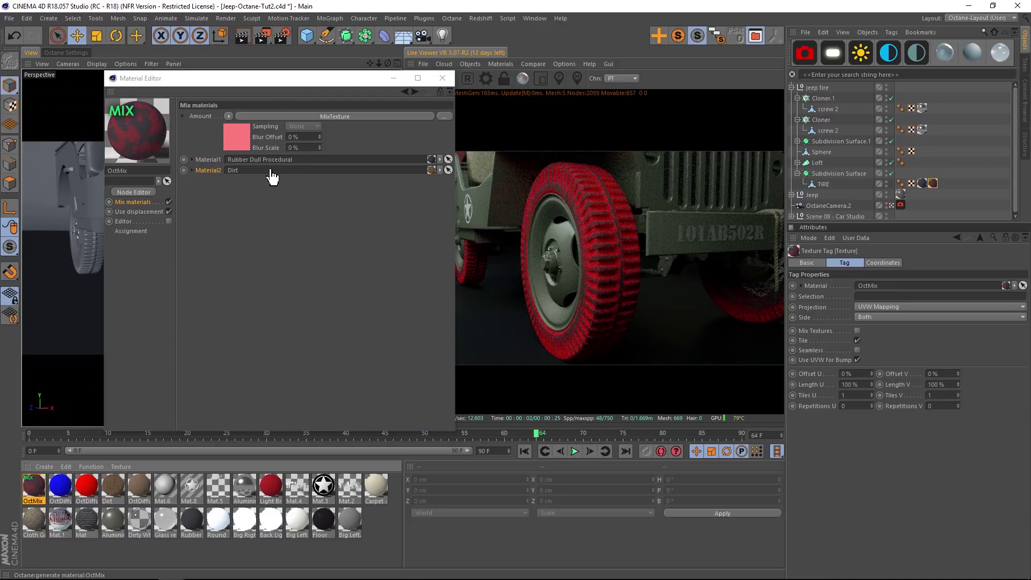